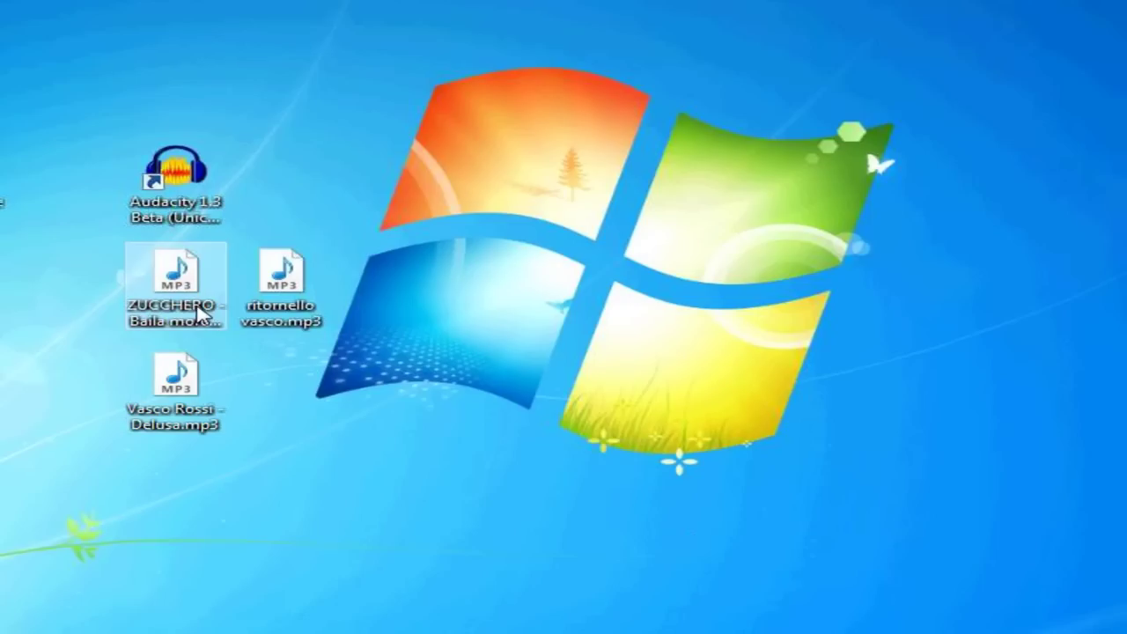
Step: Rearrange the desktop files, moving ritornello vasco.mp3 well away and placing the Baila morena and Delusa MP3s beside the Audacity shortcut
left_click_drag(287, 274, 881, 264)
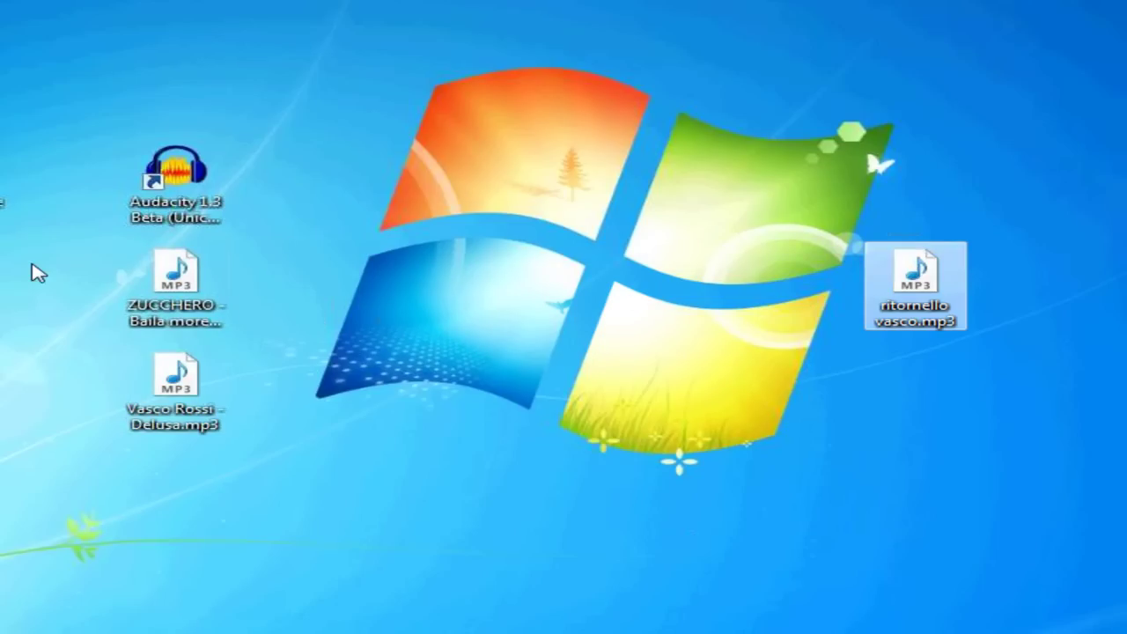
left_click_drag(176, 275, 324, 204)
left_click_drag(191, 390, 347, 308)
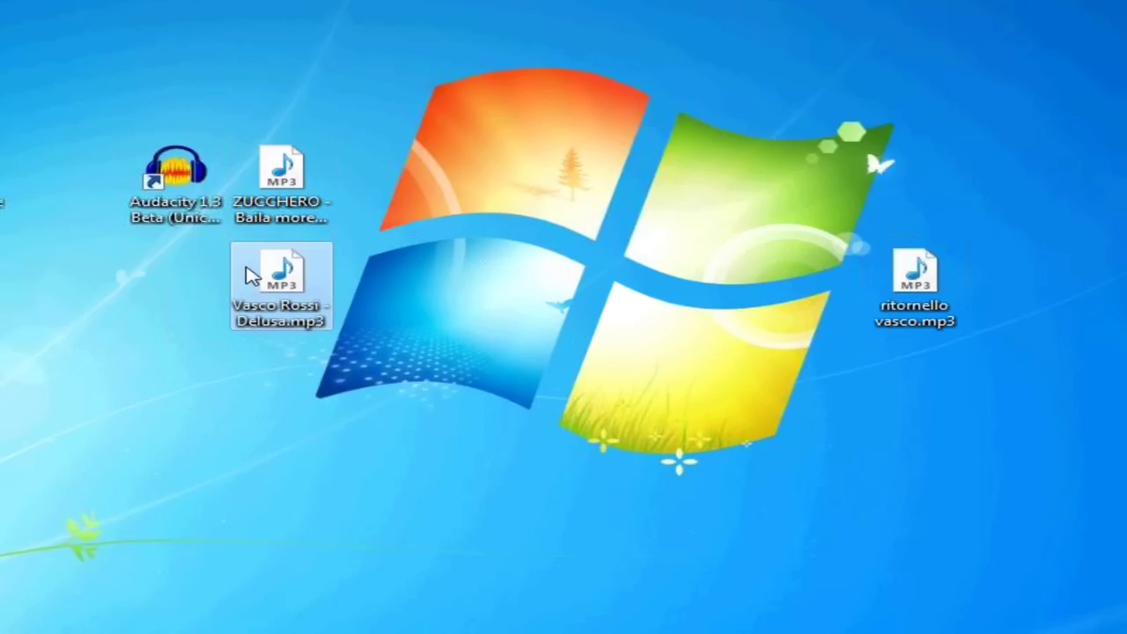
mouse_move(293, 308)
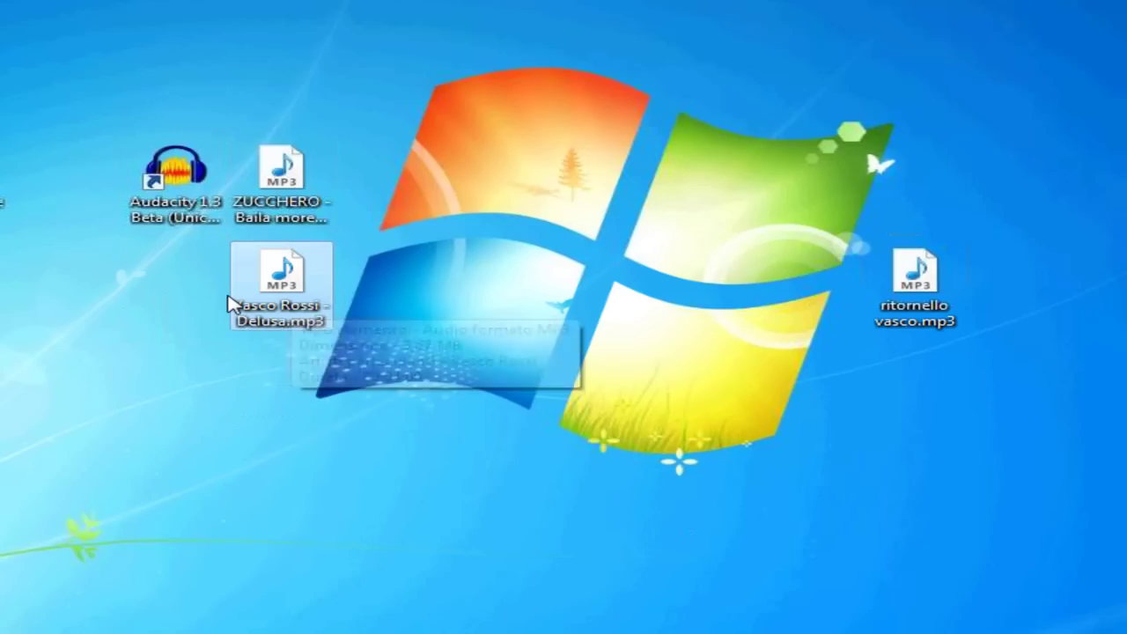
Step: Start Audacity, dismiss the welcome message, and open ZUCCHERO - Baila morena.mp3 from the desktop
double_click(181, 181)
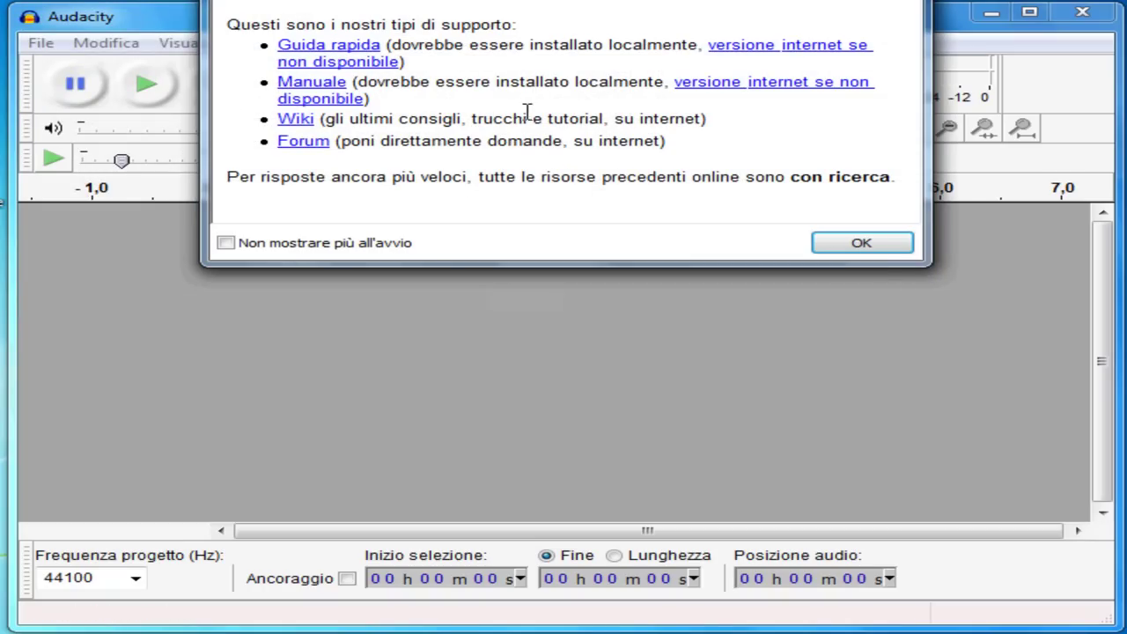
left_click(832, 247)
left_click(42, 31)
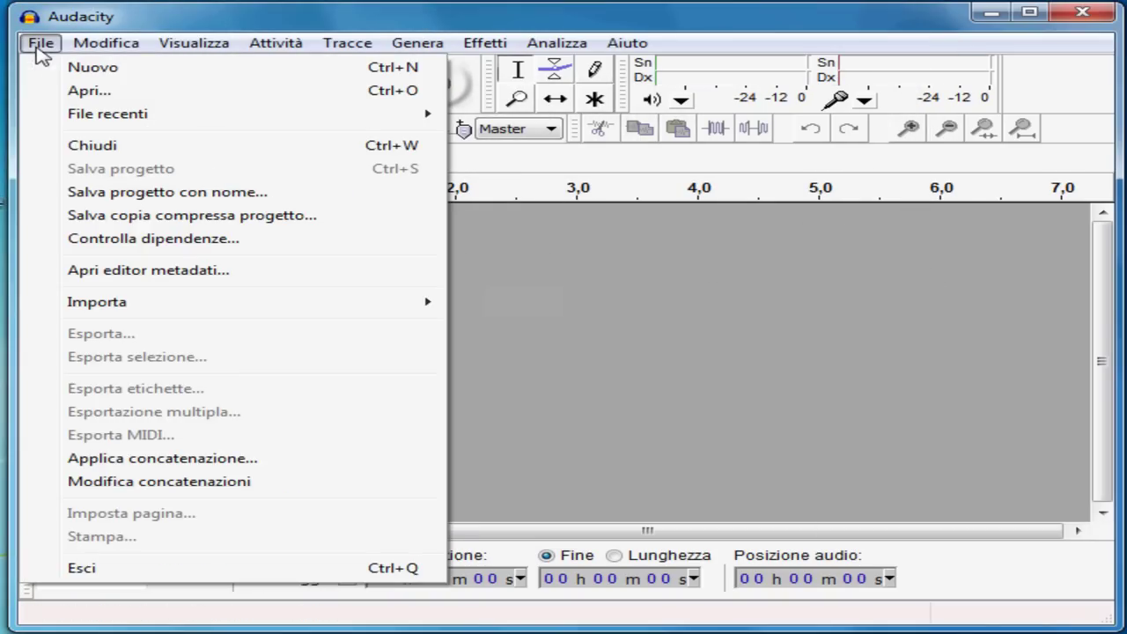
left_click(35, 89)
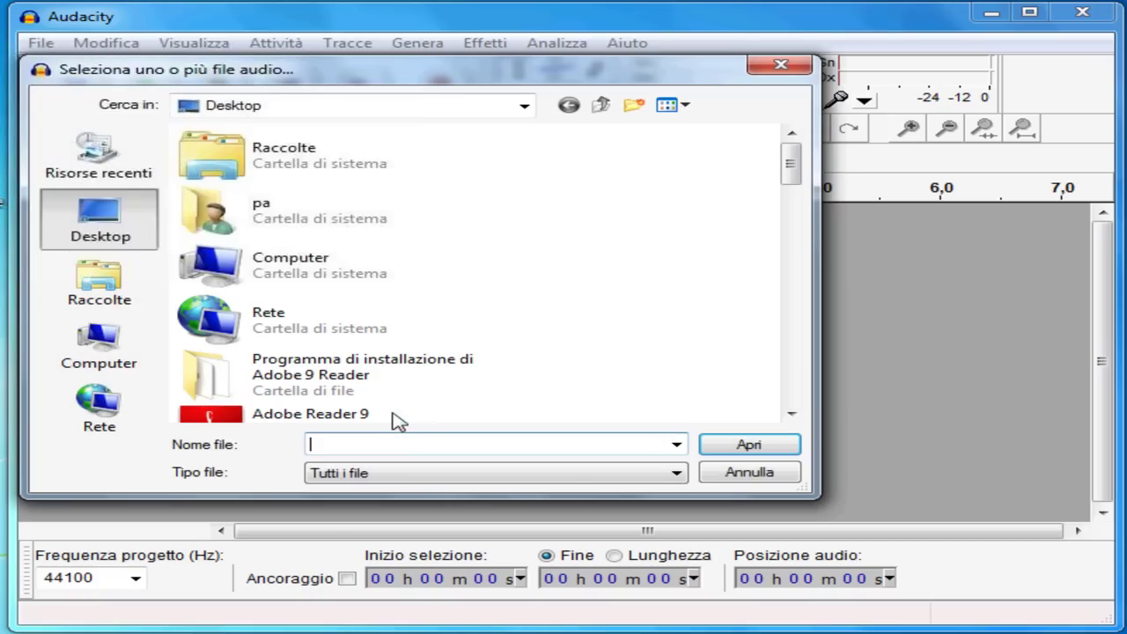
left_click_drag(790, 176, 788, 377)
left_click(339, 407)
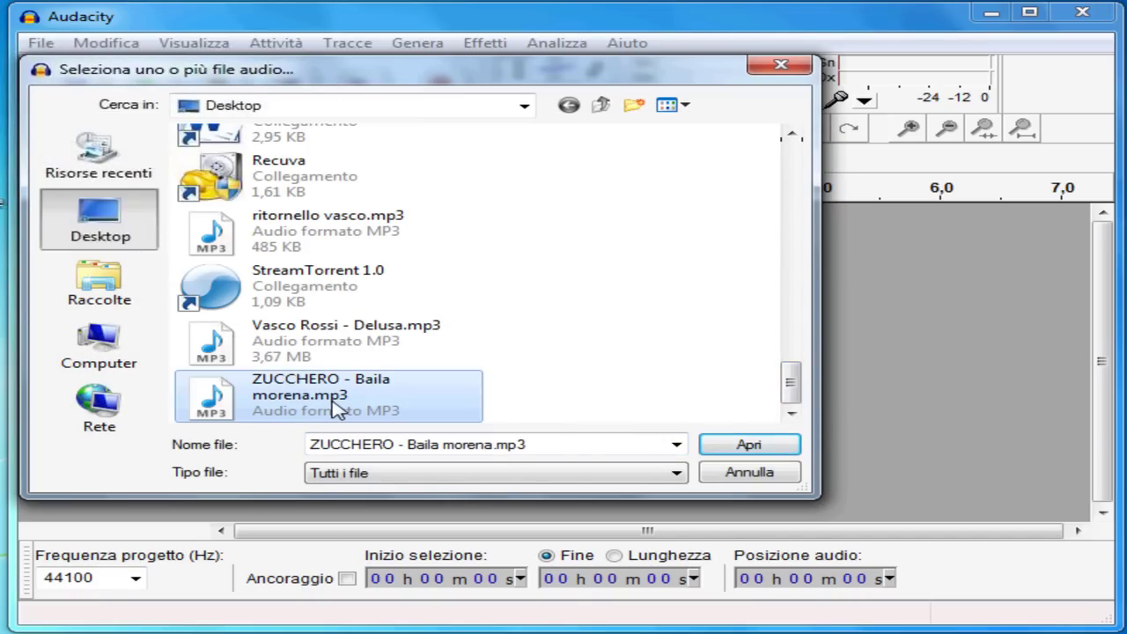
left_click(750, 445)
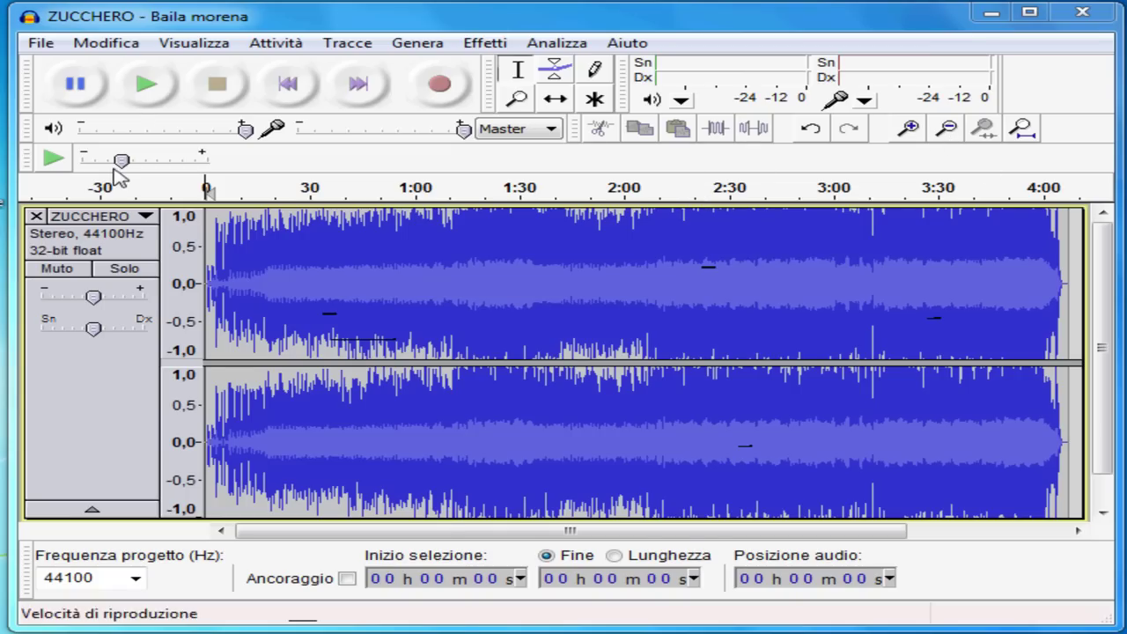
Step: Open Vasco Rossi - Delusa.mp3 from the desktop as a second project and align its window over the first
left_click(40, 43)
left_click(88, 90)
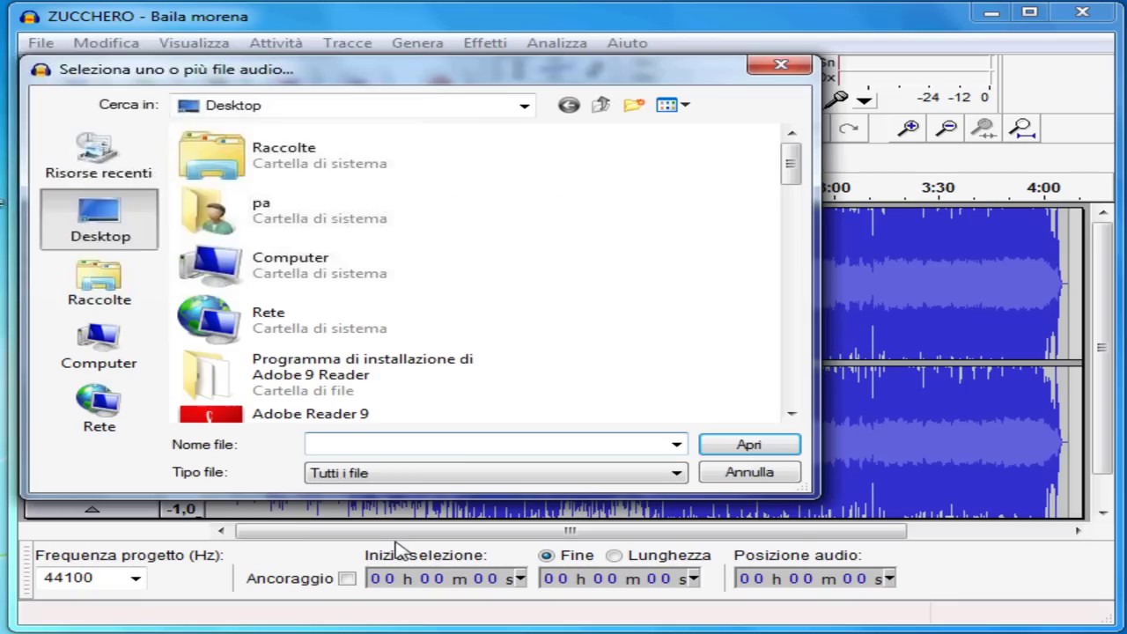
left_click_drag(798, 156, 798, 378)
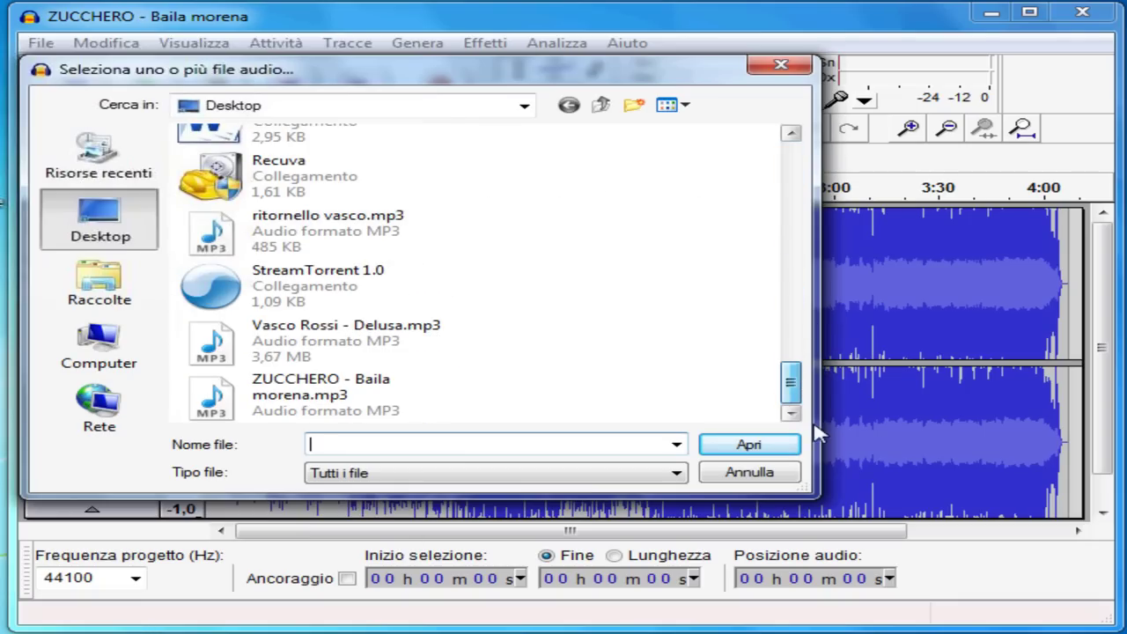
left_click(320, 348)
left_click(750, 444)
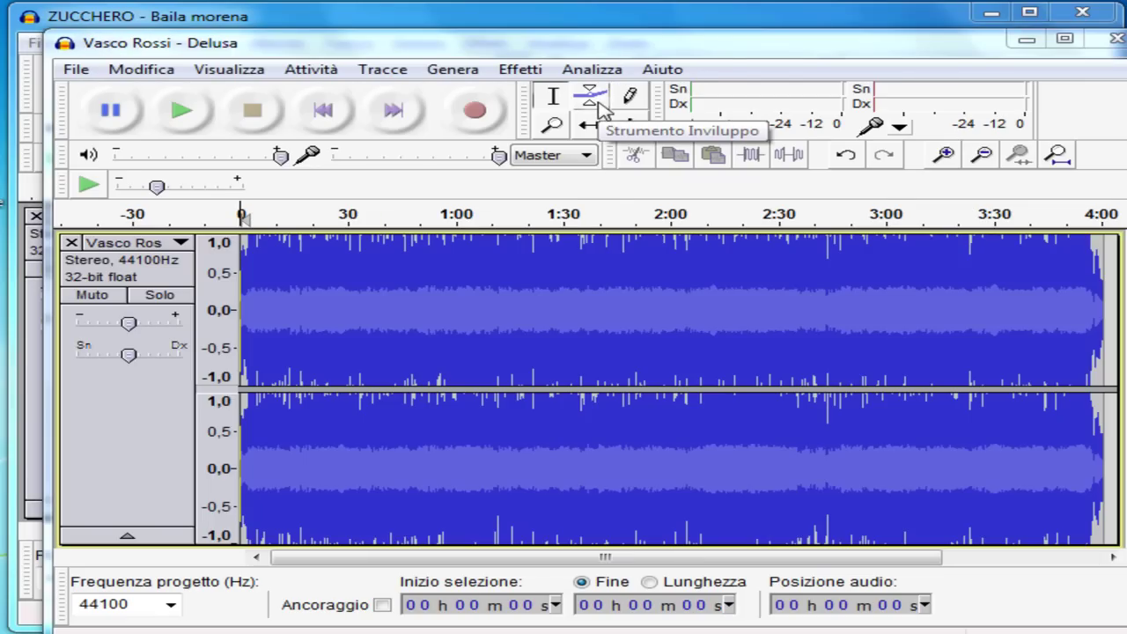
left_click_drag(564, 43, 501, 24)
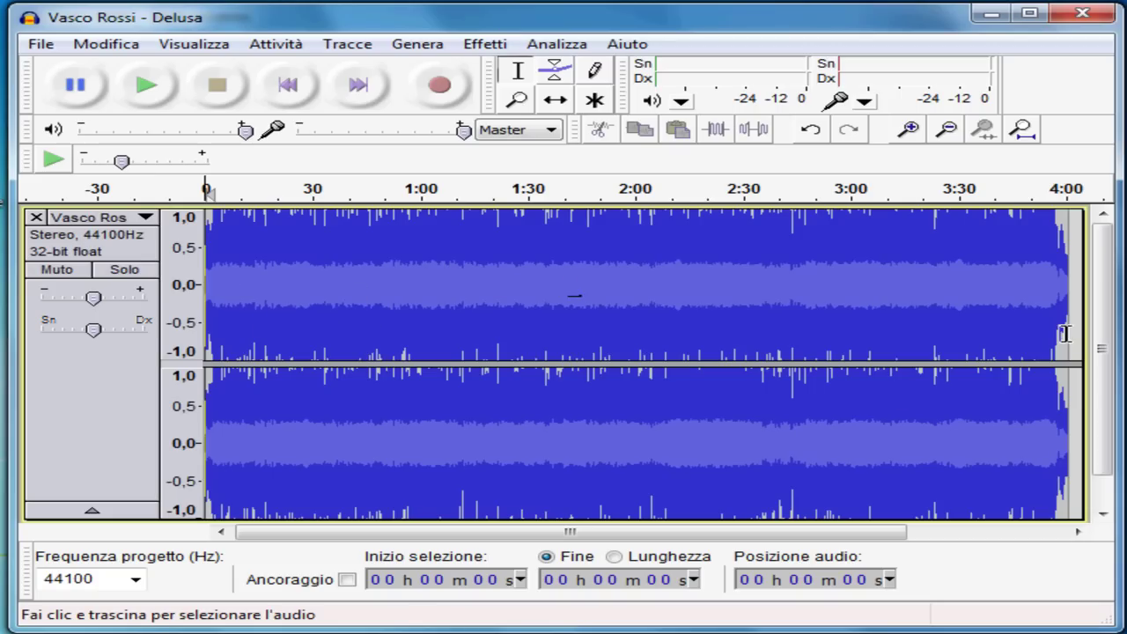
Step: Copy the entire Delusa track and minimize its project to return to the Baila morena project
left_click_drag(1068, 330, 164, 327)
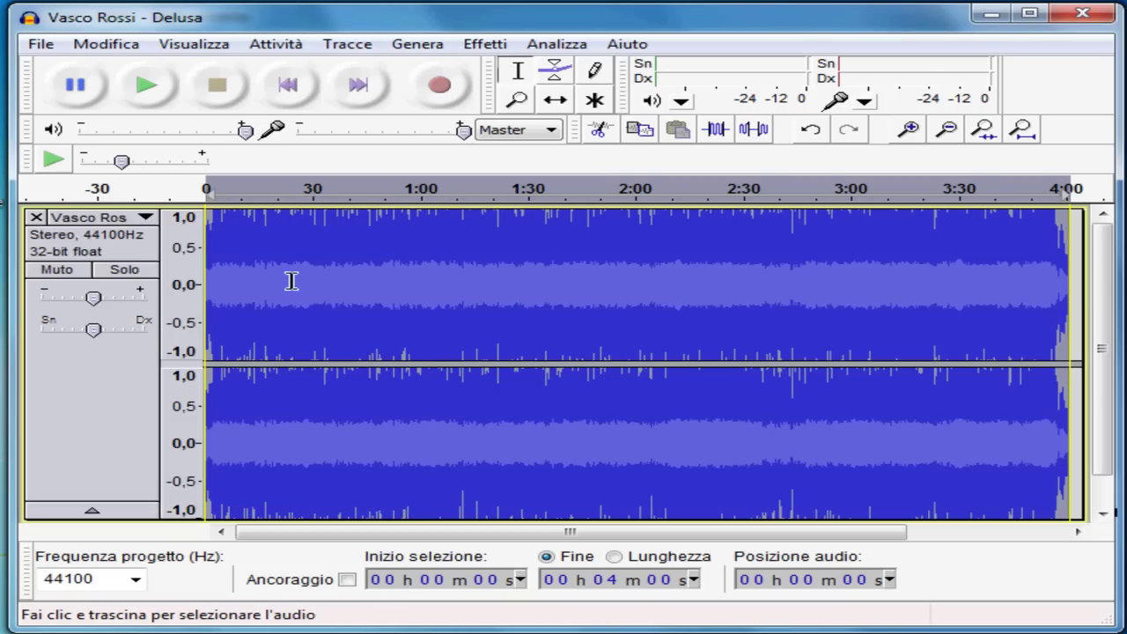
left_click(117, 51)
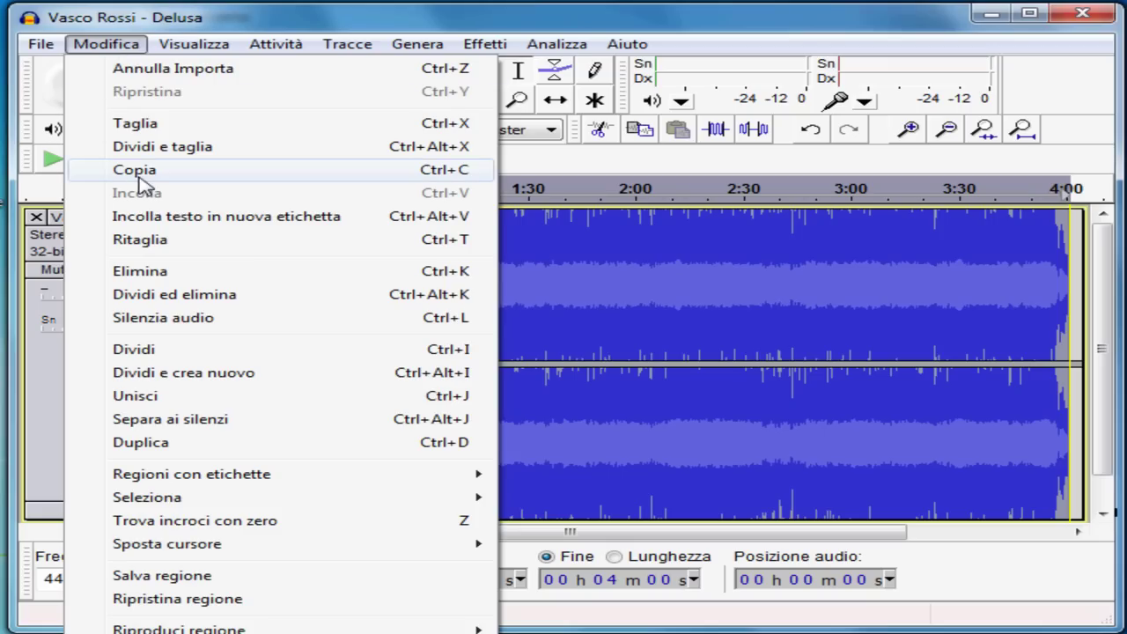
left_click(139, 169)
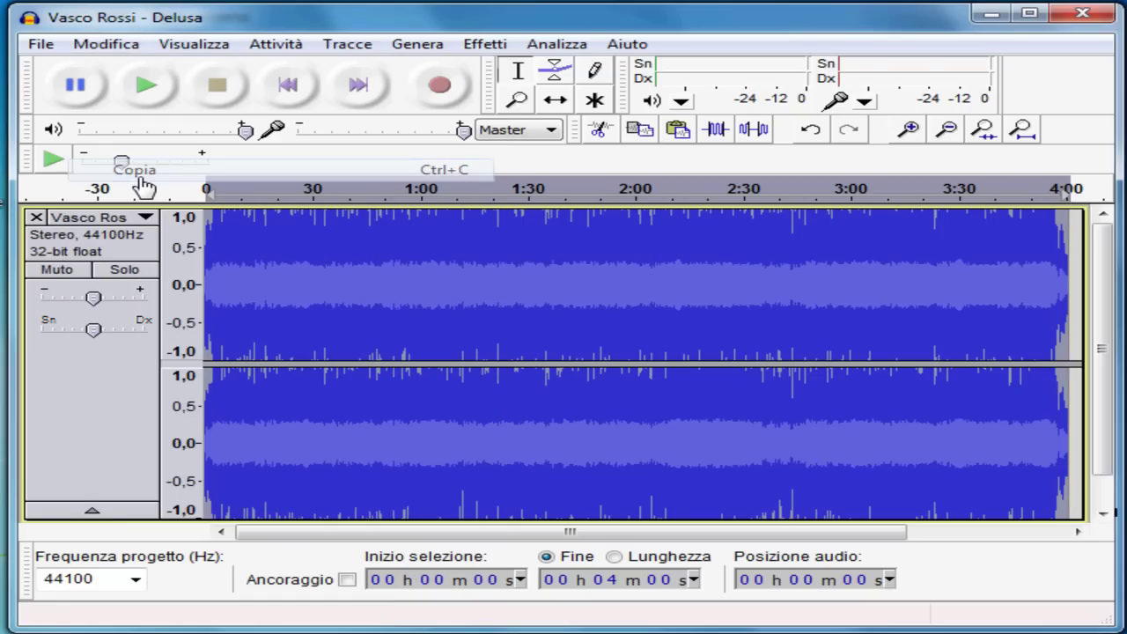
left_click(998, 14)
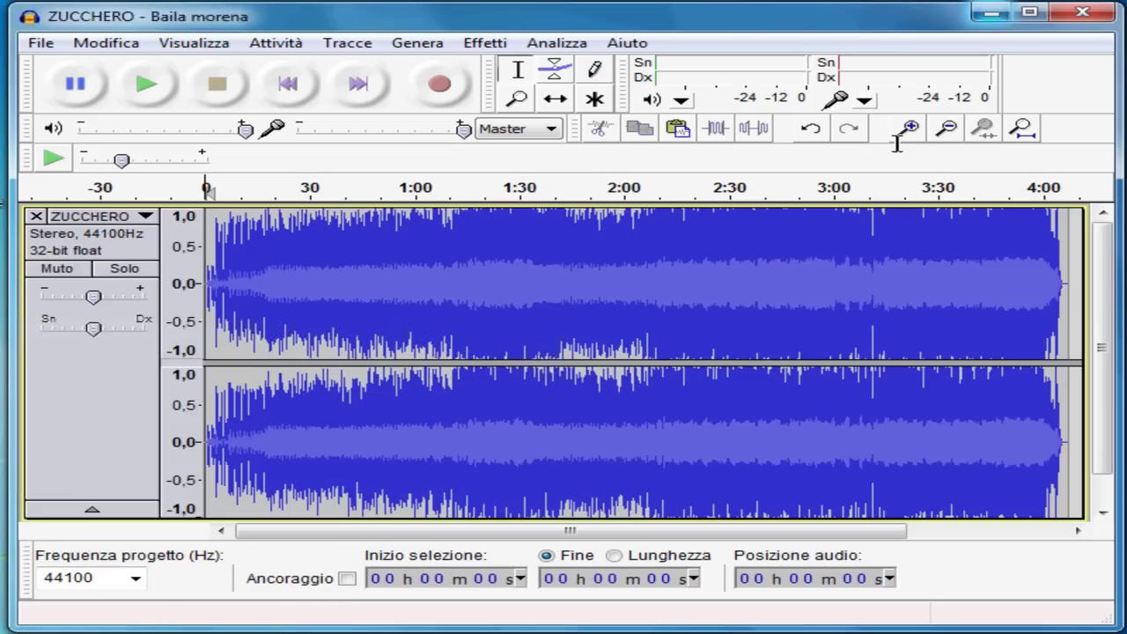
Step: Paste the copied song into the Baila morena track at about 4 min 10 s, just after the song's end
left_click(1068, 291)
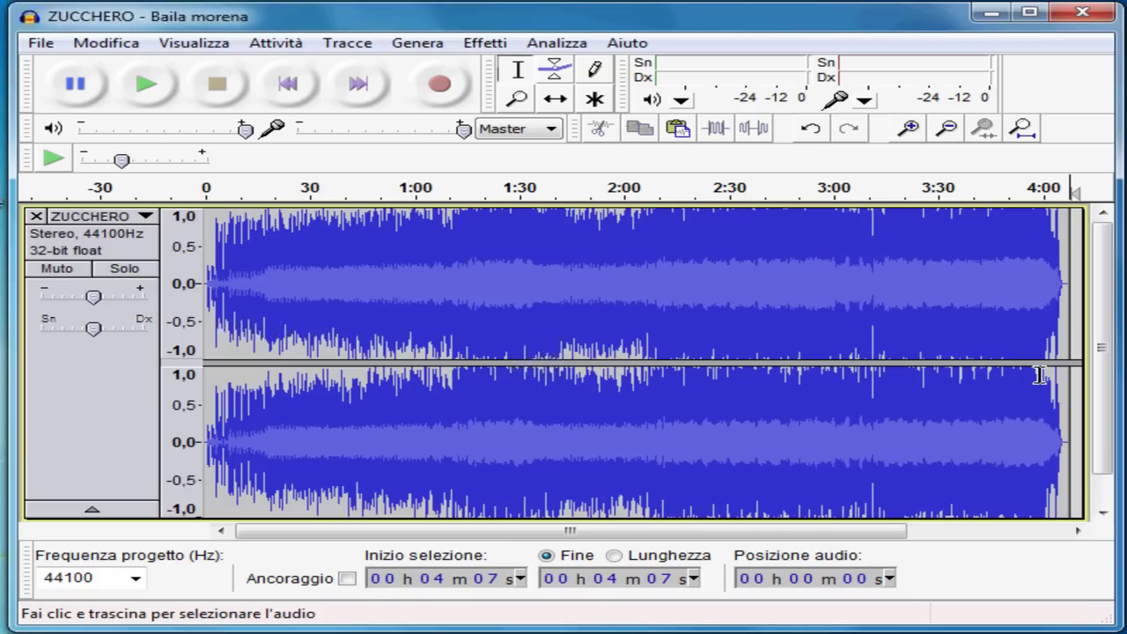
left_click(1078, 530)
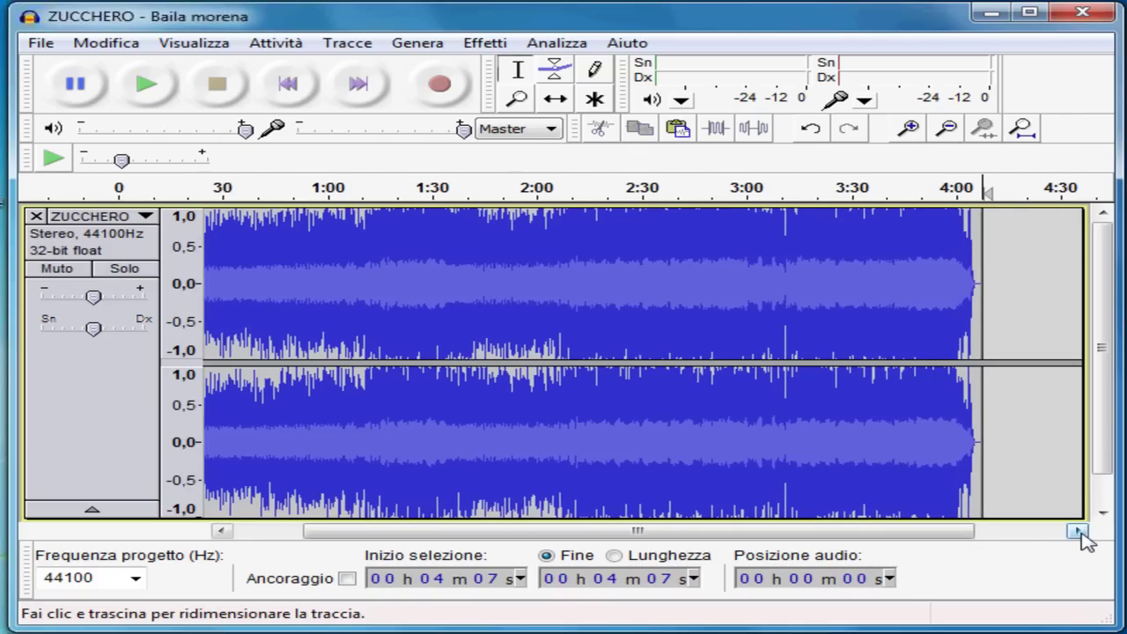
left_click(947, 244)
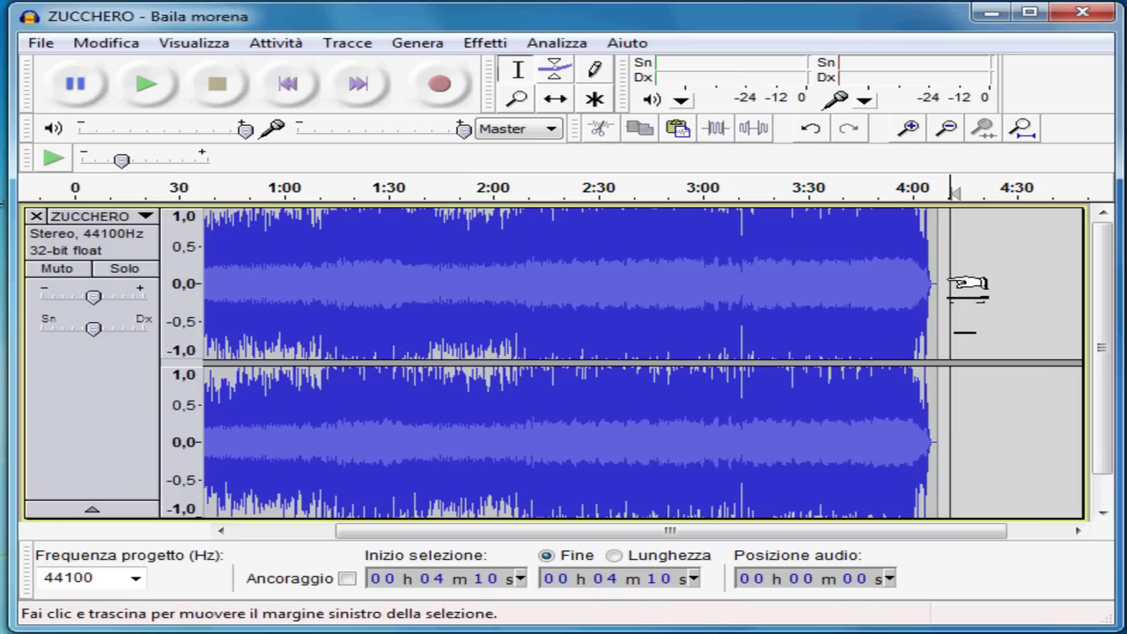
left_click(125, 49)
left_click(132, 191)
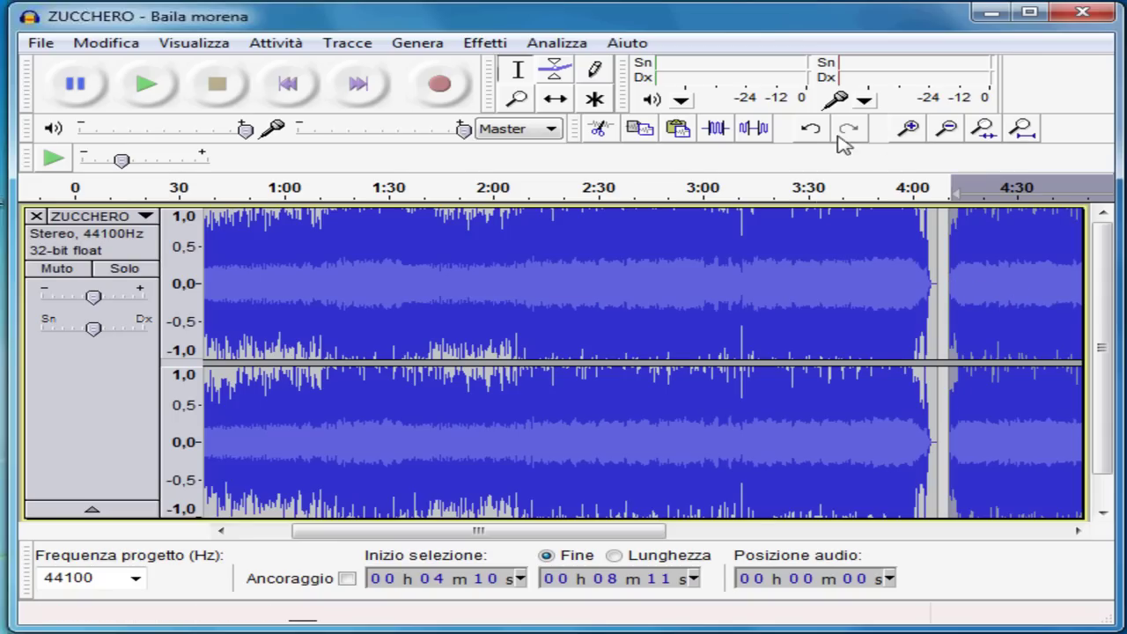
Step: Examine the junction between the two songs up close and place the cursor where the Baila morena clip ends
left_click(911, 129)
left_click(911, 129)
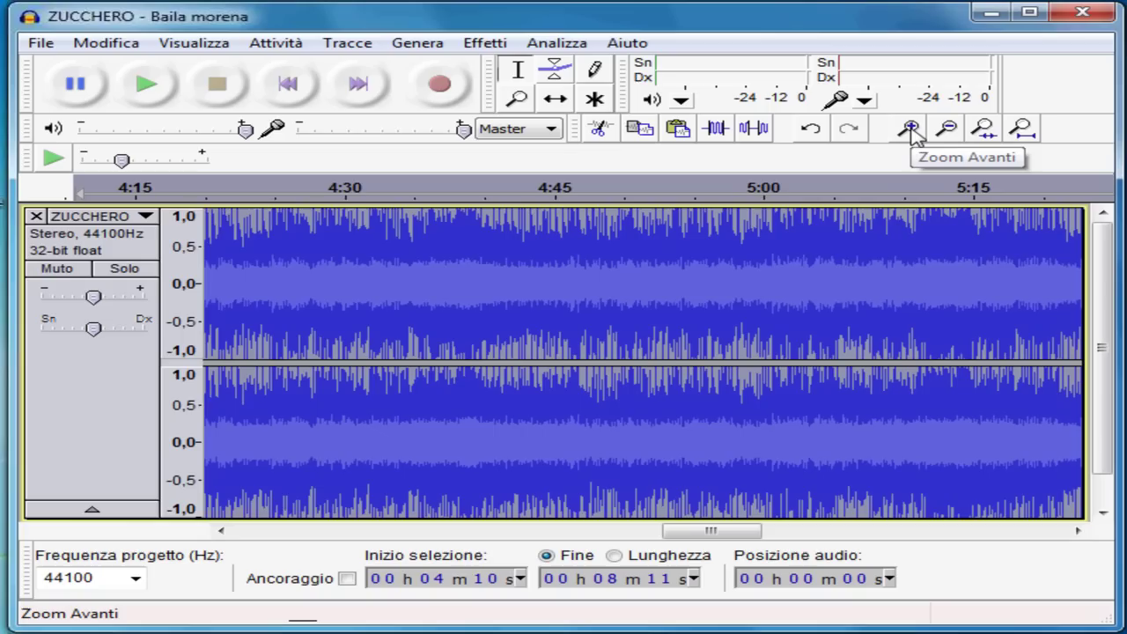
left_click(912, 129)
left_click_drag(732, 531, 656, 539)
left_click(819, 318)
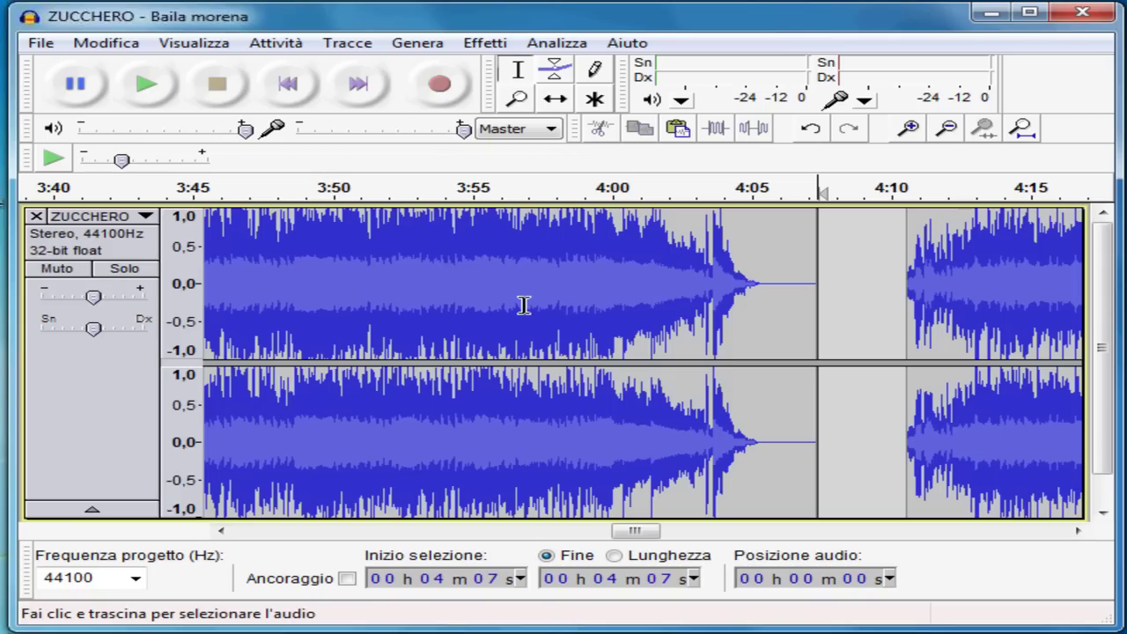
Step: Export the joined audio to the desktop as an MP3 file named "unione zucchero + vasco", keeping the existing metadata
left_click(37, 44)
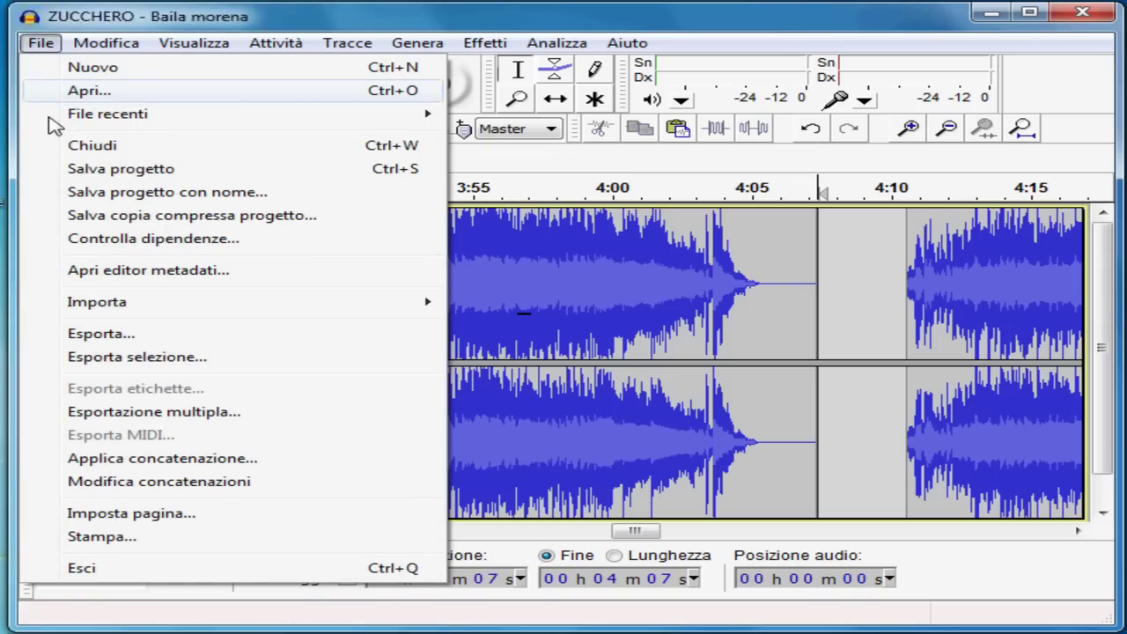
left_click(137, 337)
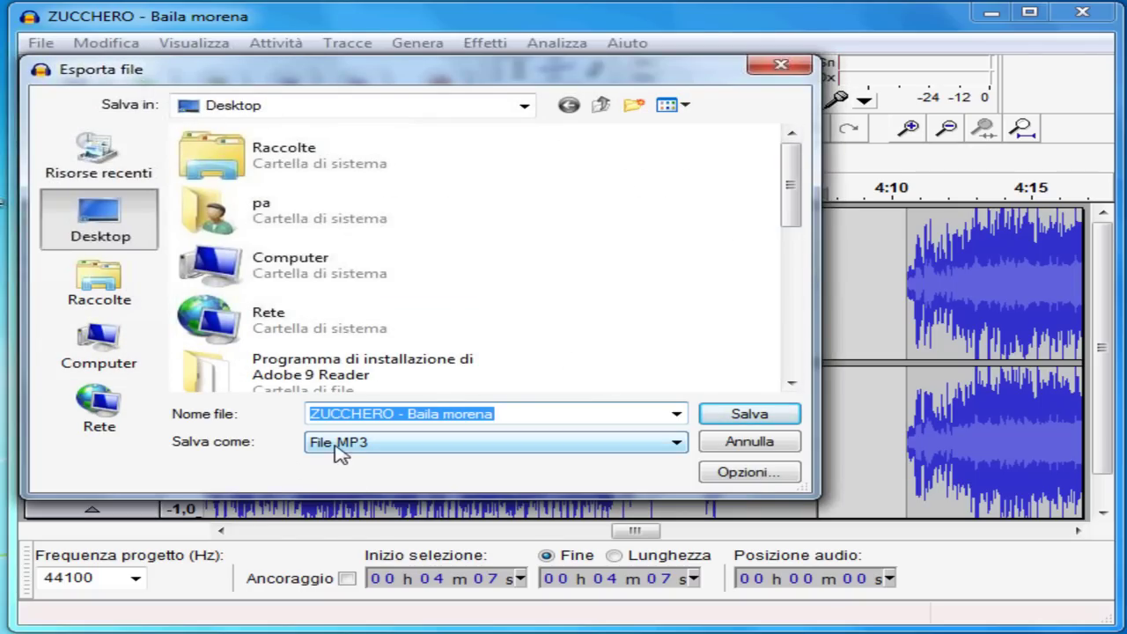
left_click(680, 443)
left_click(684, 519)
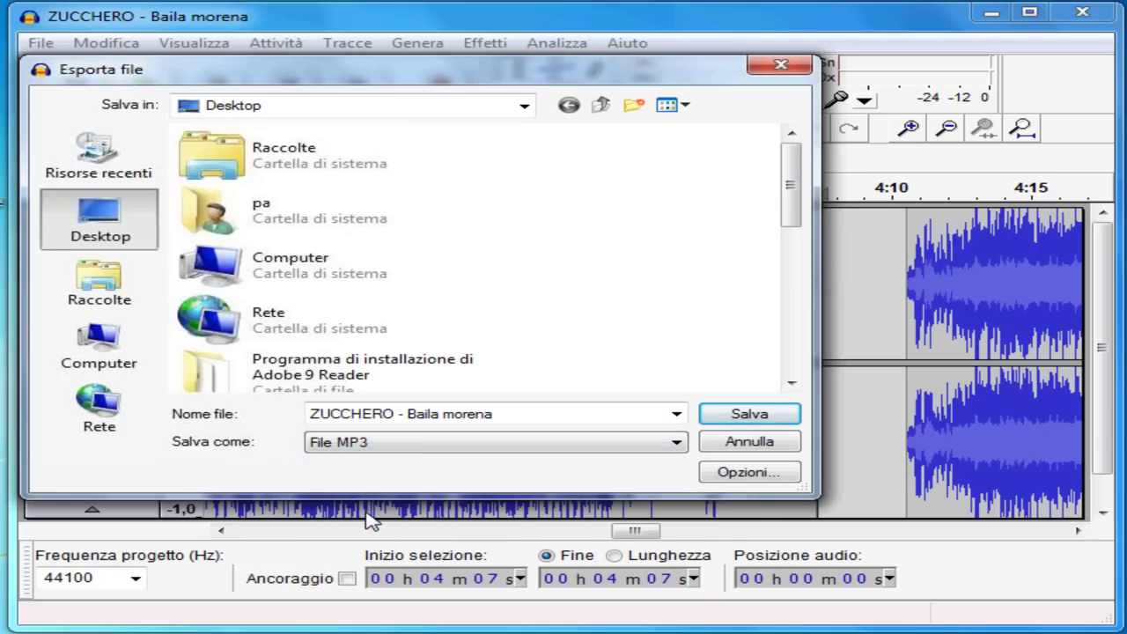
left_click_drag(518, 416, 247, 425)
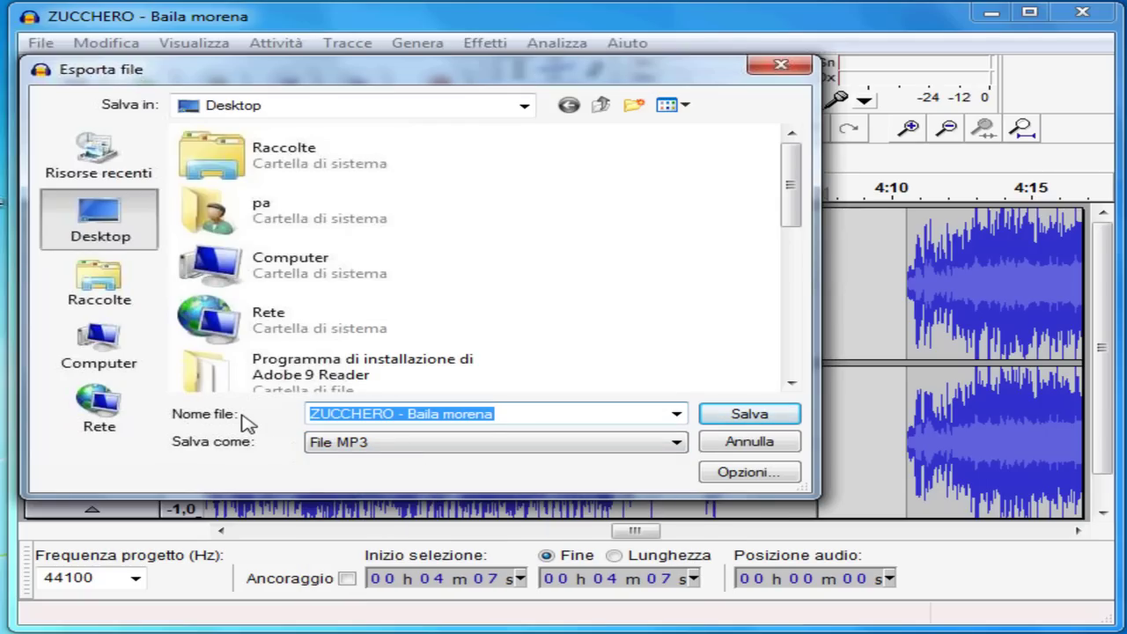
type("unione zucche")
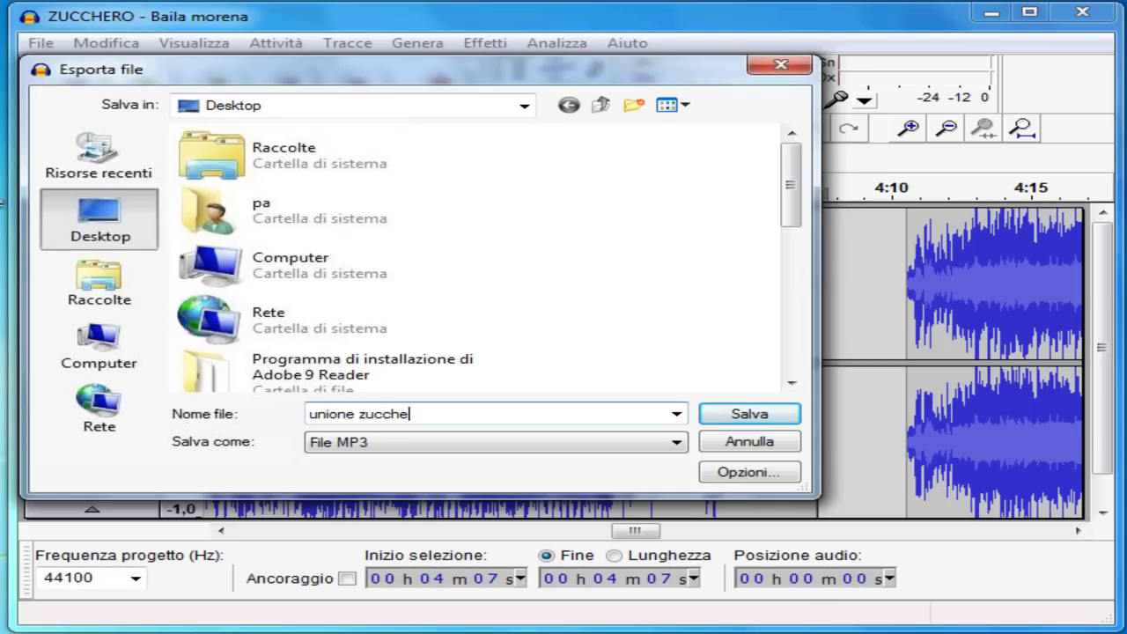
type("ro + vasco")
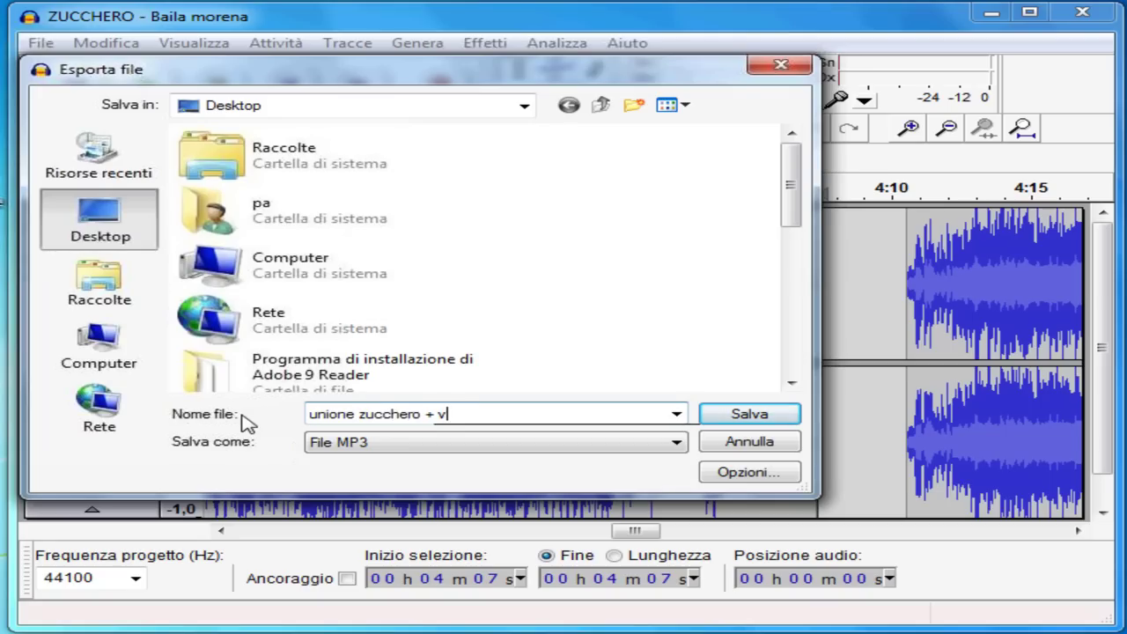
left_click(765, 416)
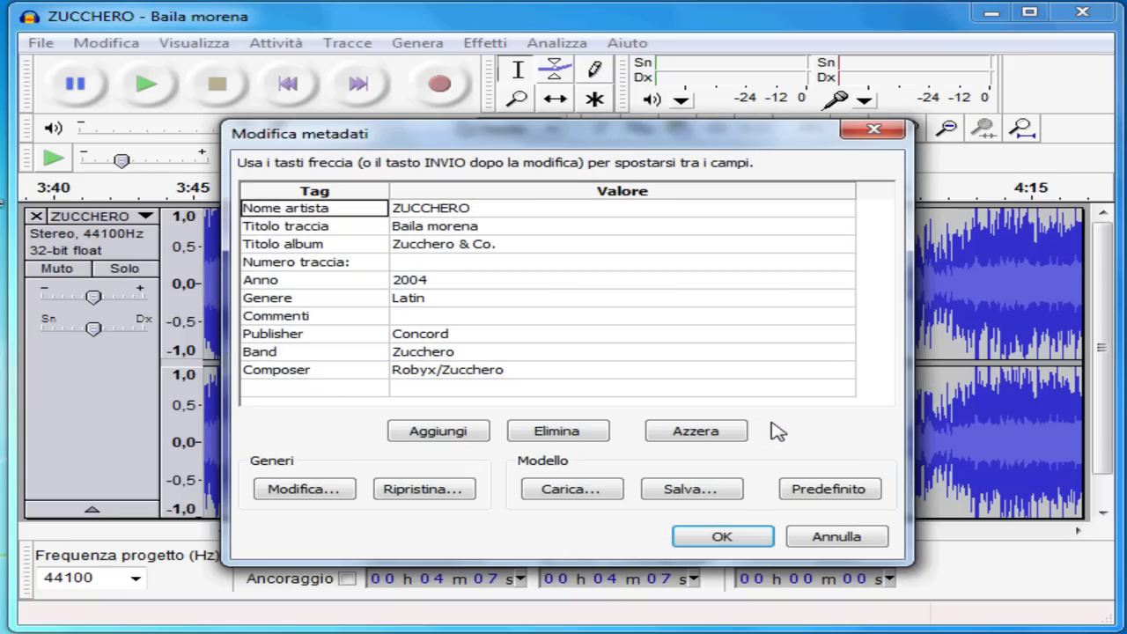
left_click(748, 539)
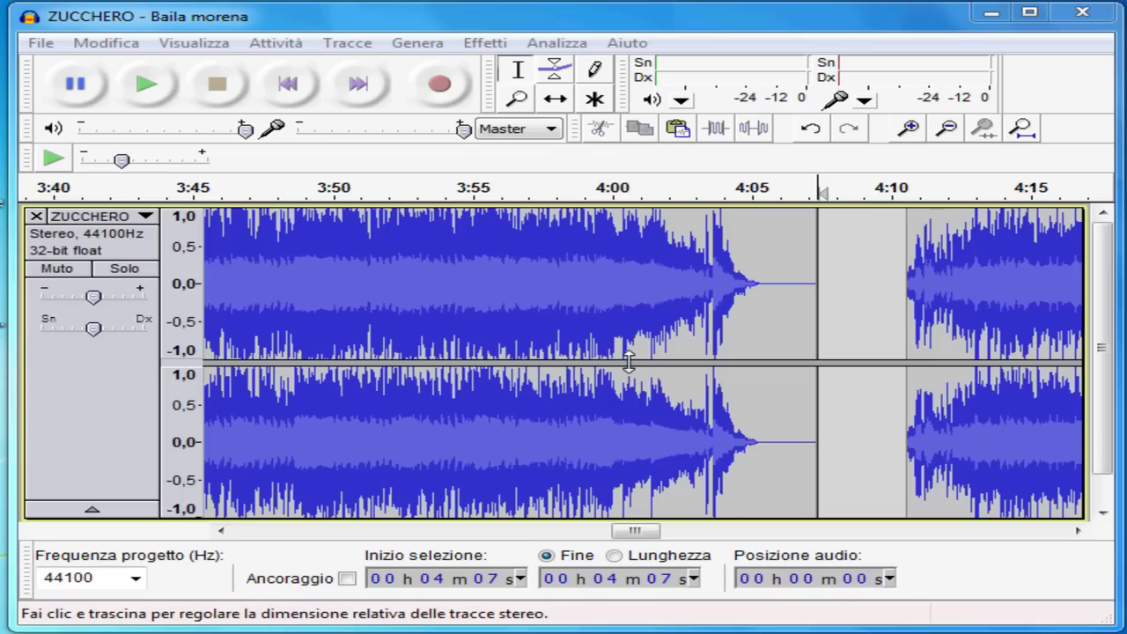
Step: Close the Baila morena project without saving changes and move the exported MP3 next to the Delusa file on the desktop
left_click(1083, 13)
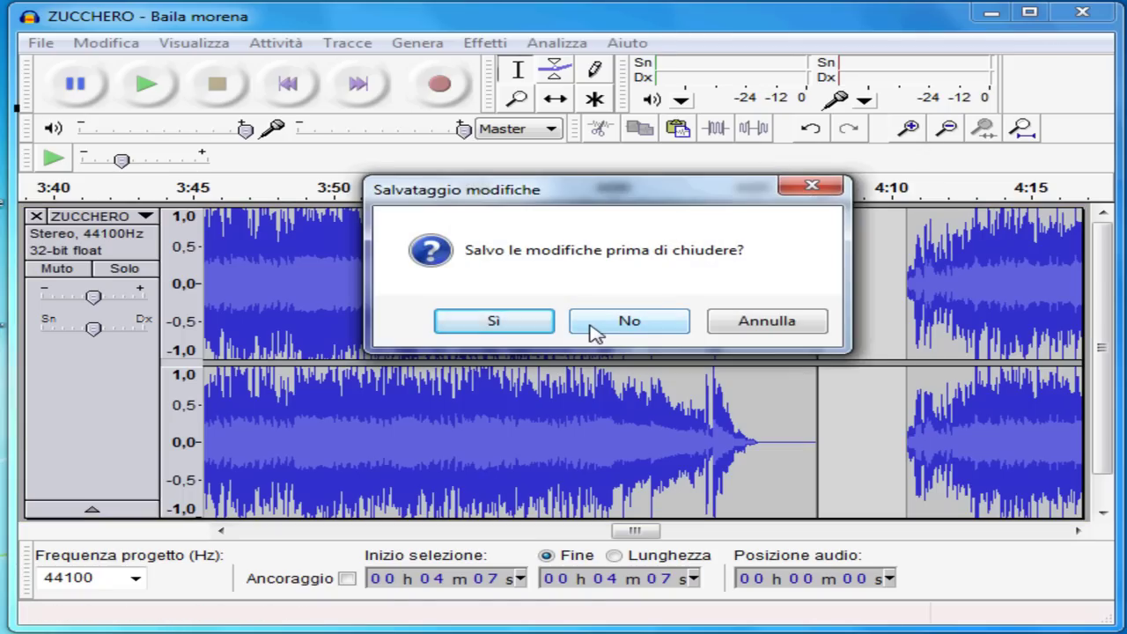
left_click(594, 326)
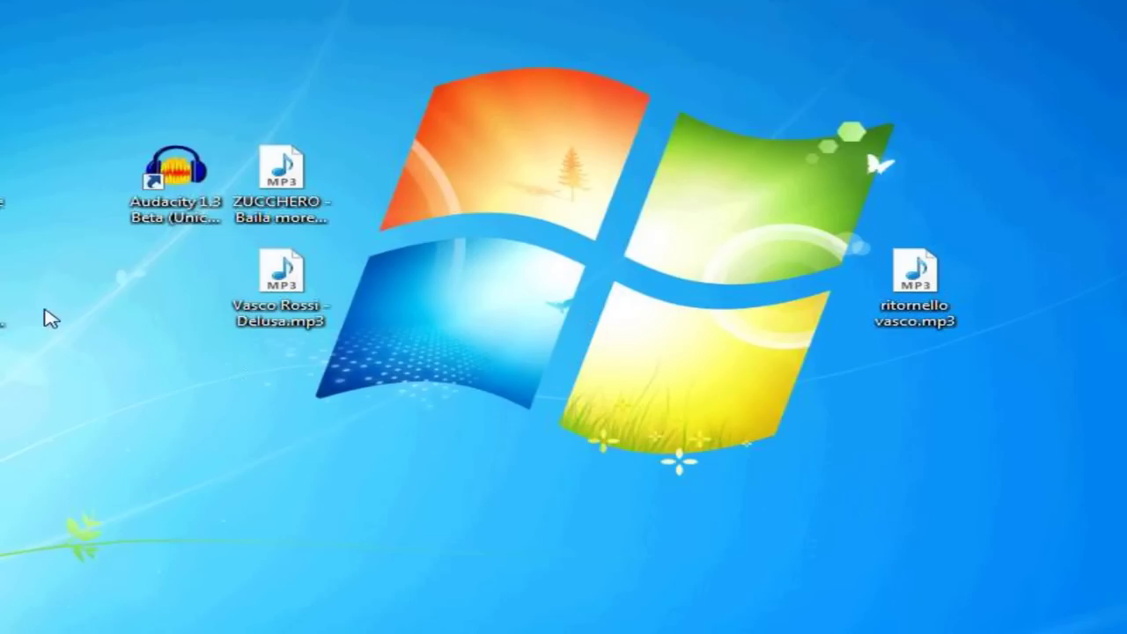
left_click_drag(8, 281, 364, 231)
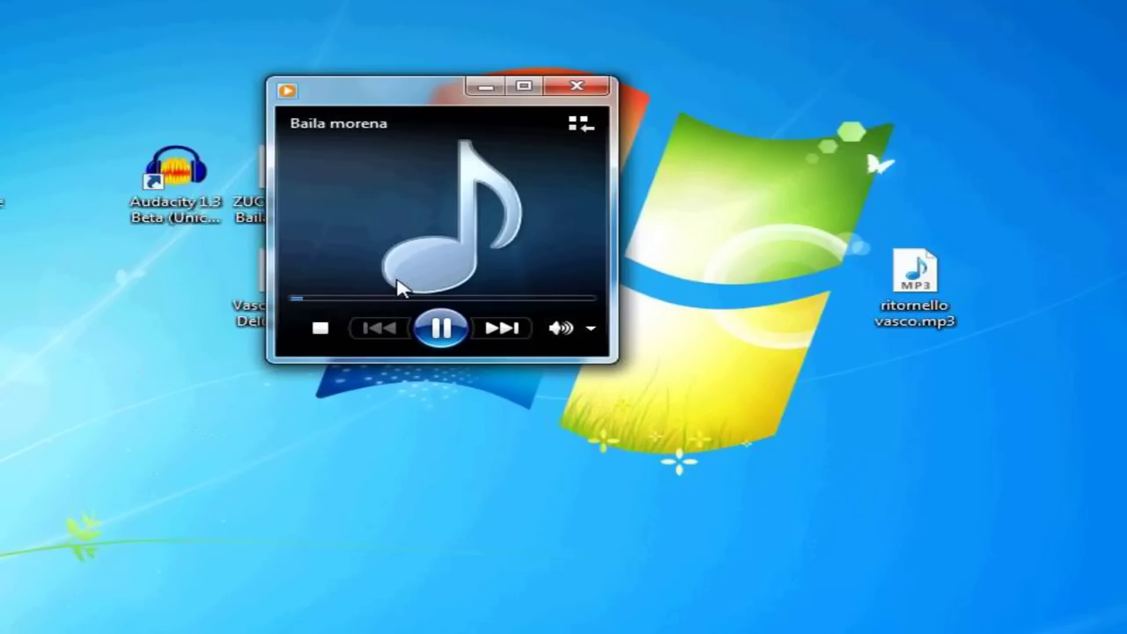
Step: Listen to the exported MP3 at several points, including the transition between the songs, and close the player
left_click(338, 302)
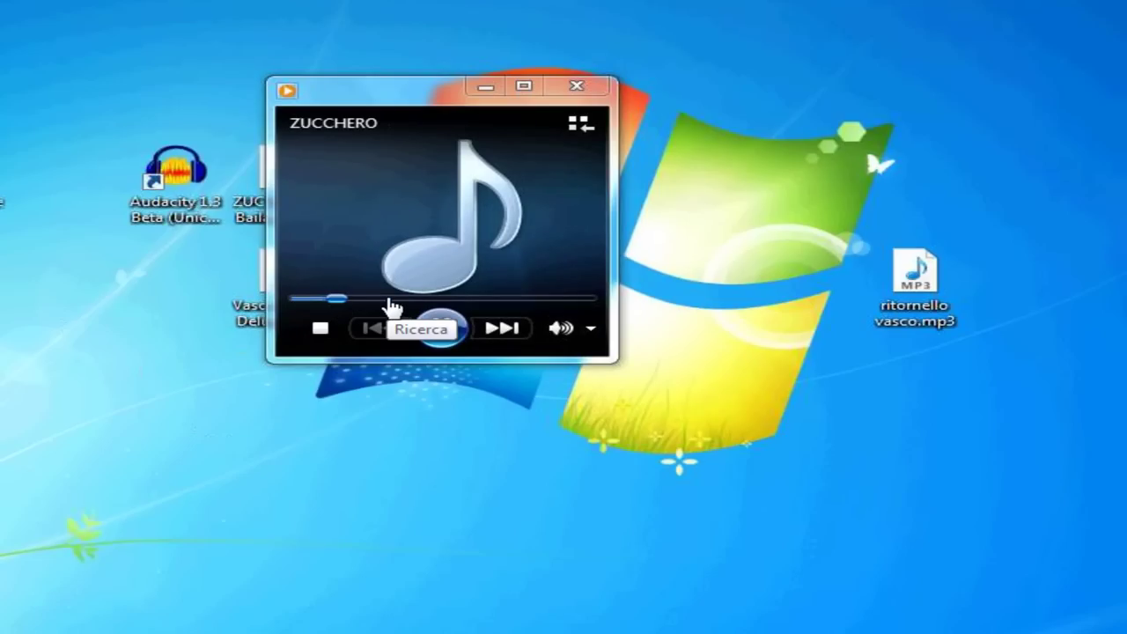
left_click(416, 302)
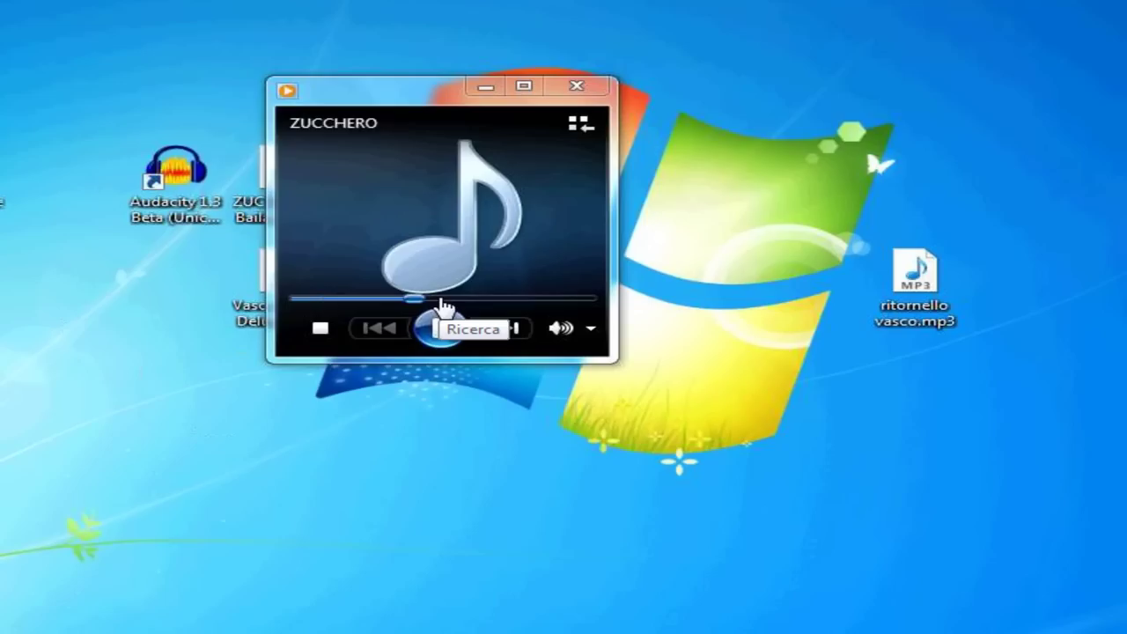
left_click(446, 300)
left_click_drag(446, 303, 428, 303)
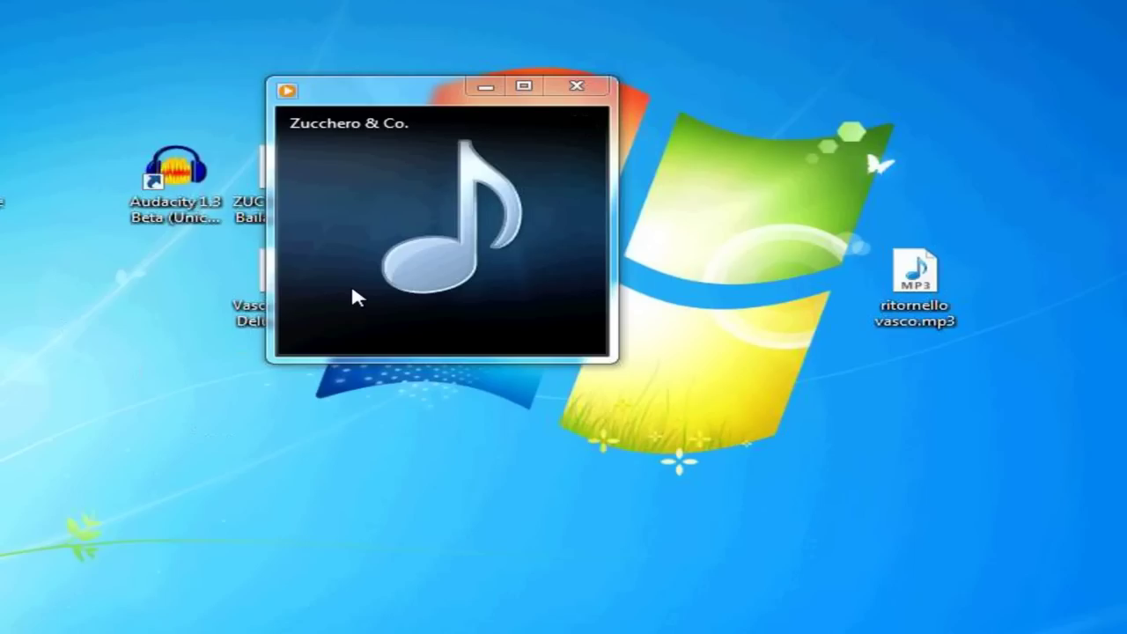
mouse_move(535, 229)
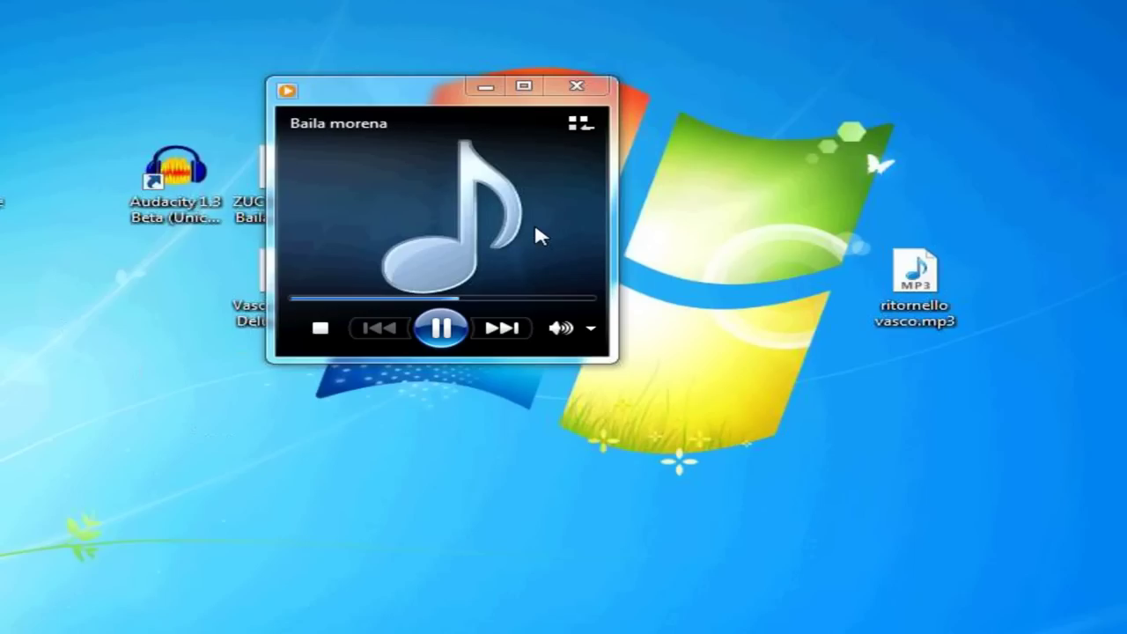
left_click(321, 330)
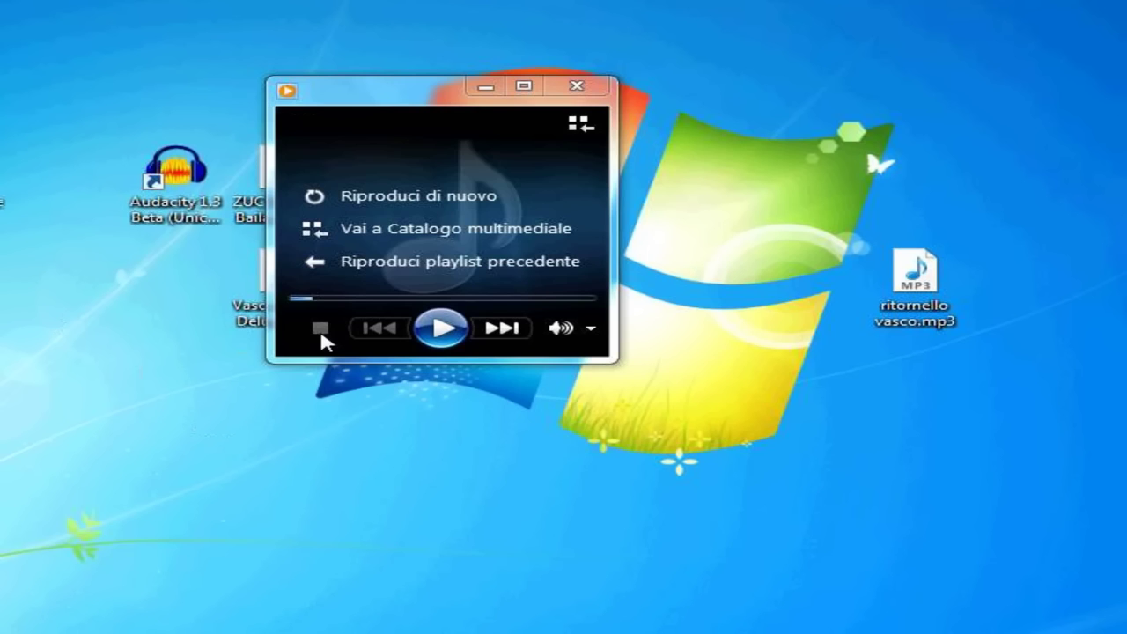
left_click(578, 87)
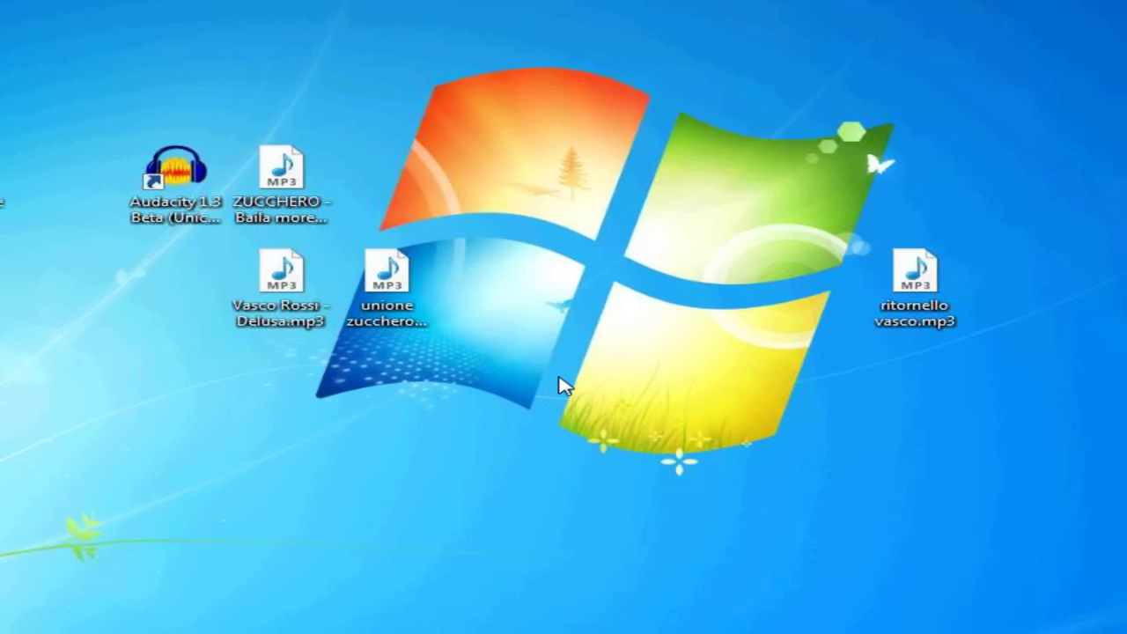